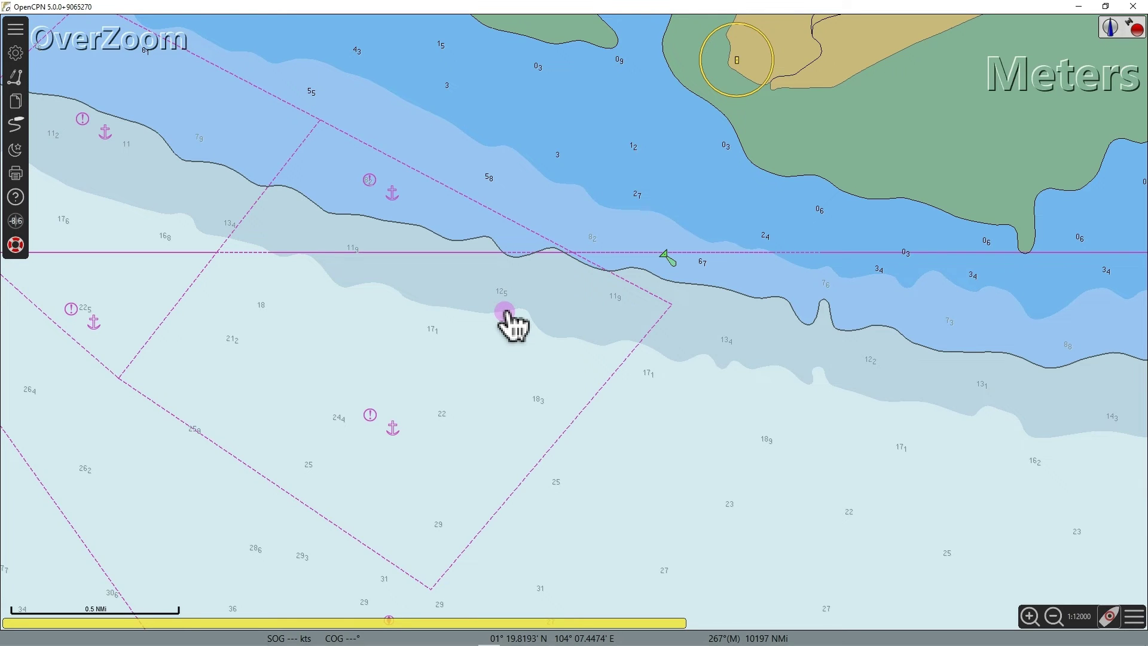
Open the vector chart display options beside the chart, examine the shallow, safety and deep depth settings, and close the options
left_click(17, 54)
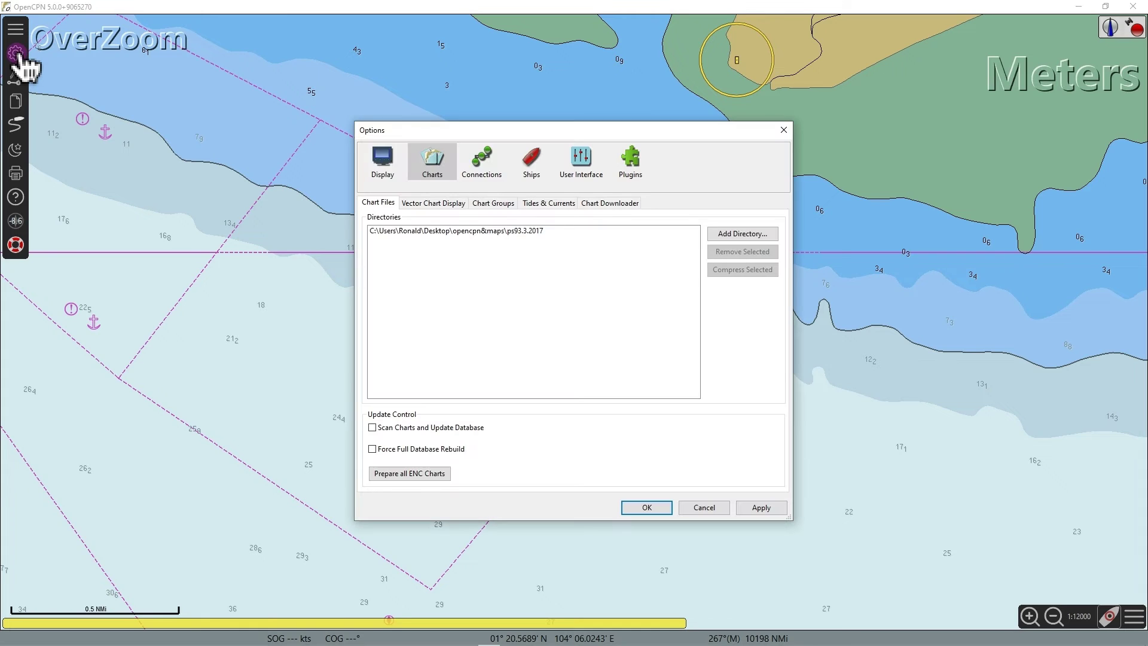
left_click(436, 205)
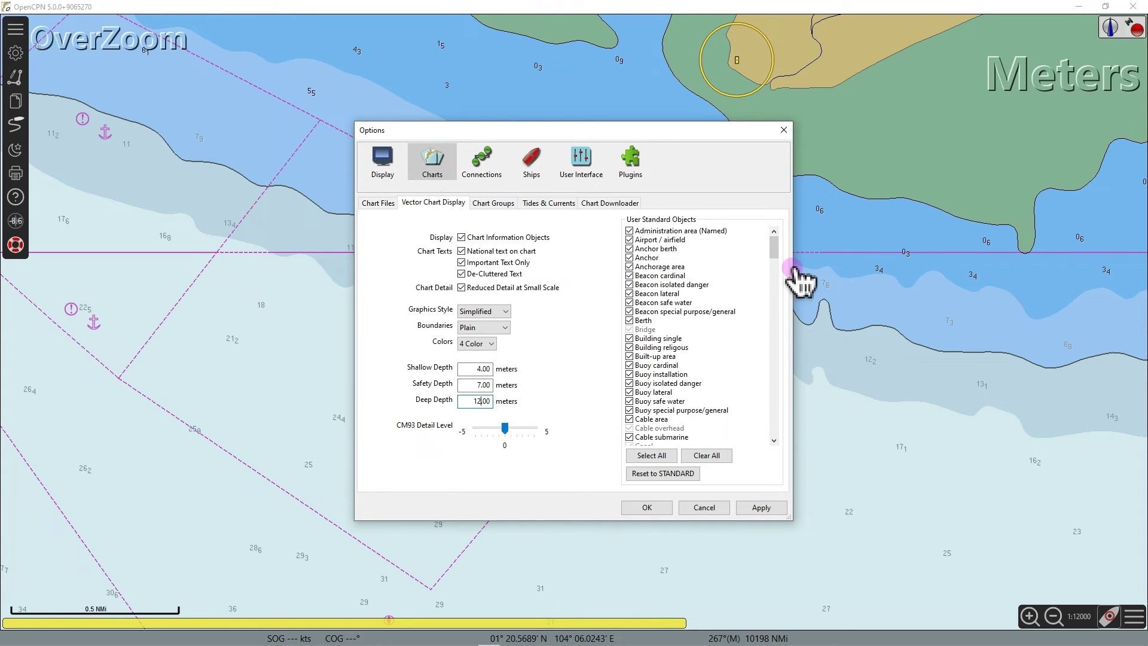
left_click_drag(794, 269, 600, 269)
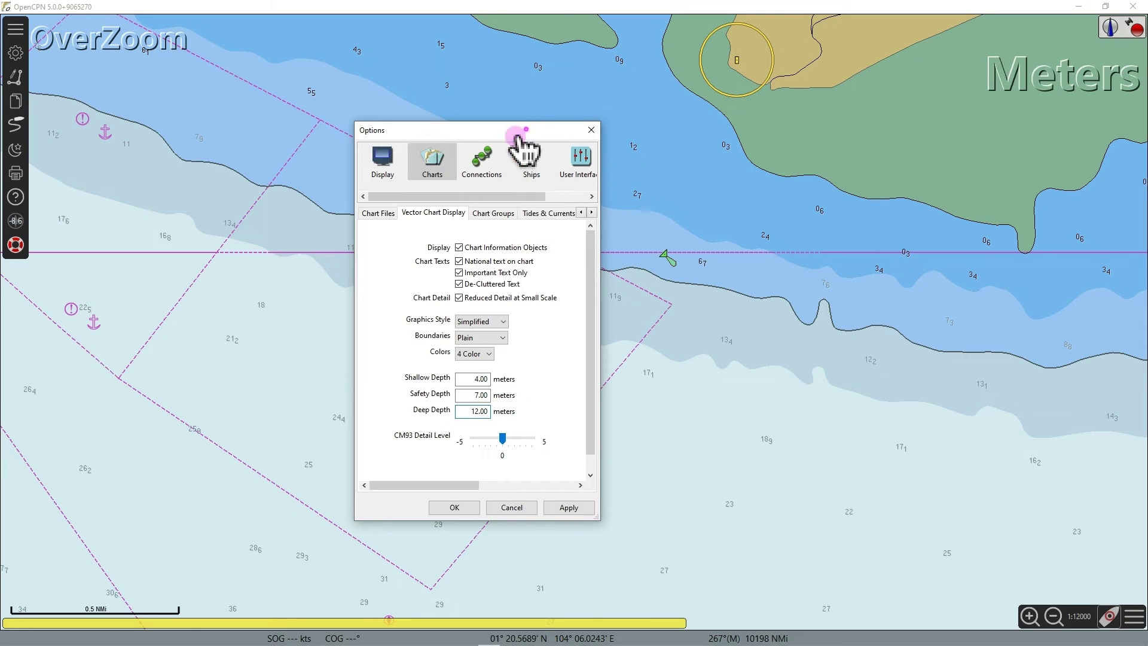
left_click_drag(521, 139, 203, 202)
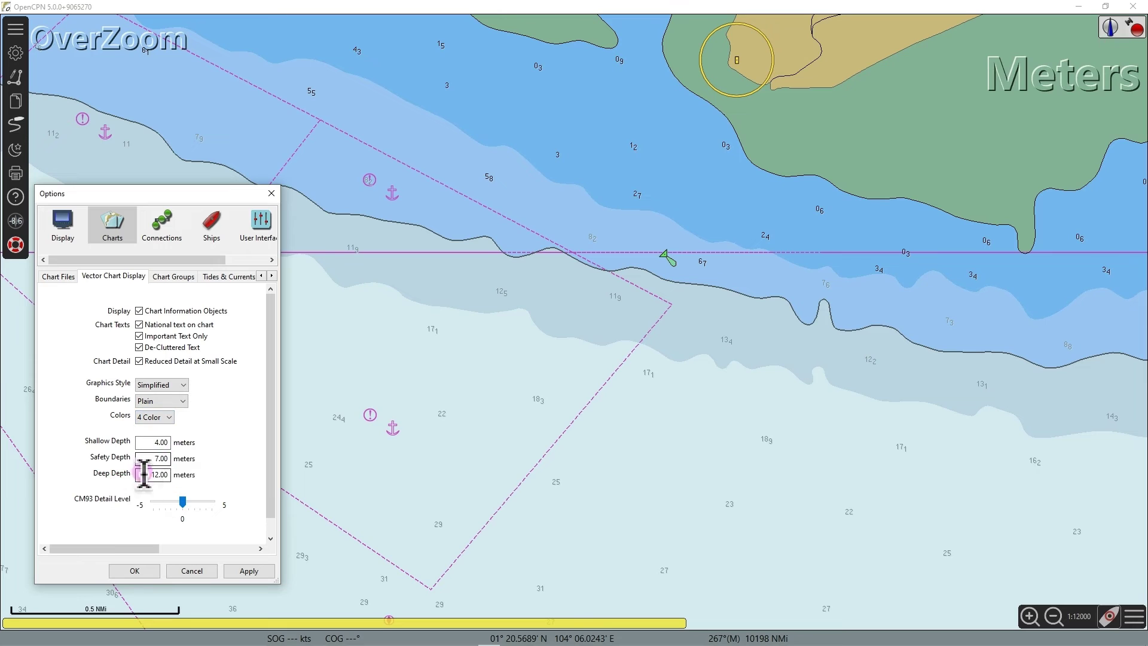
left_click_drag(180, 187, 177, 233)
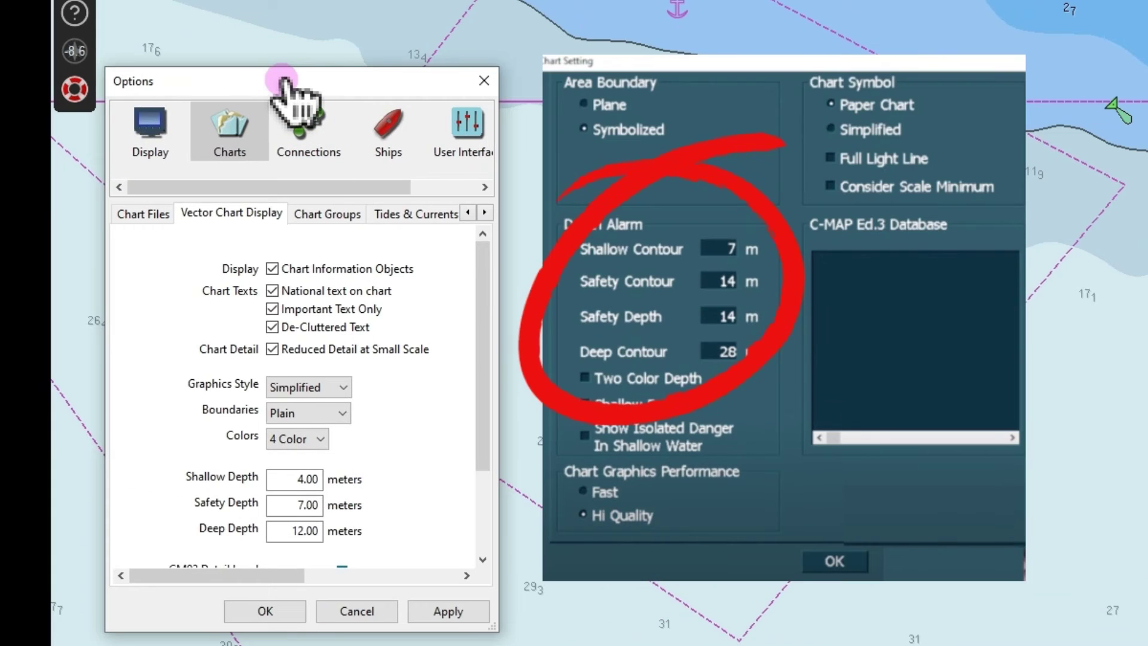
left_click_drag(153, 238, 150, 201)
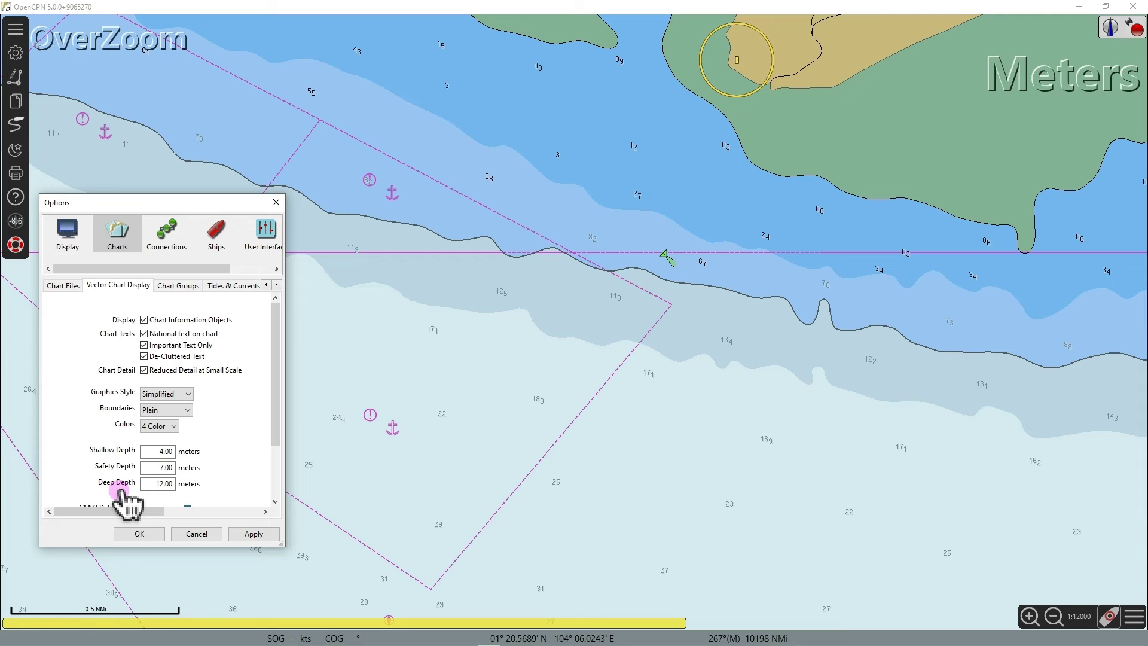
left_click(276, 202)
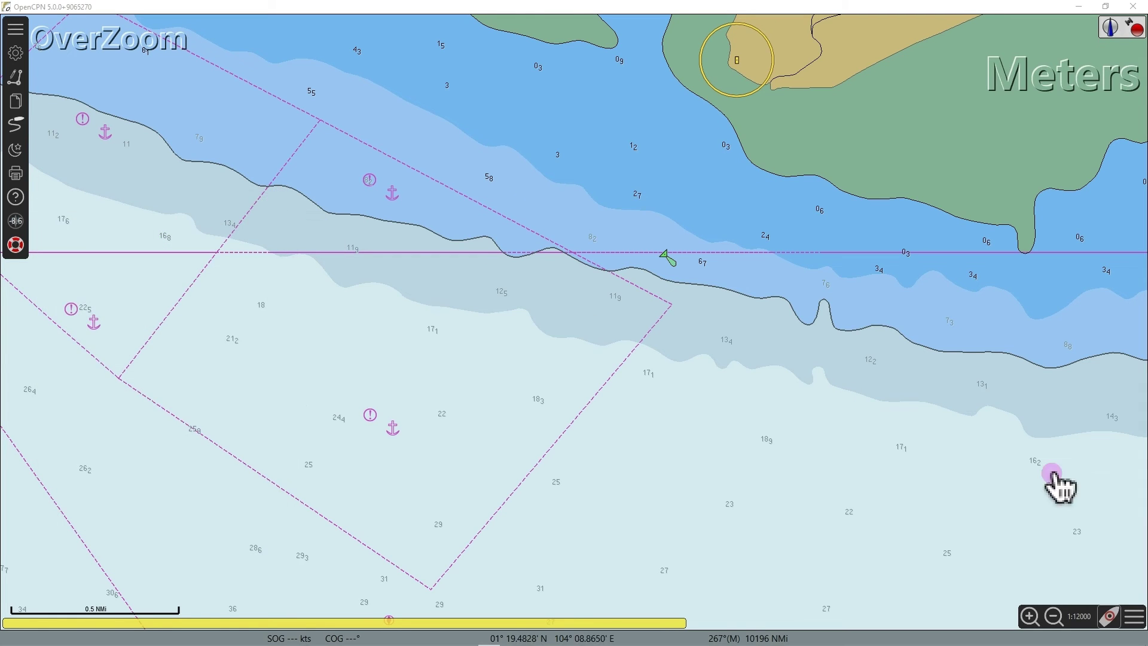
Set the vector chart display category to User Standard to show the individual depth contours
left_click(1132, 616)
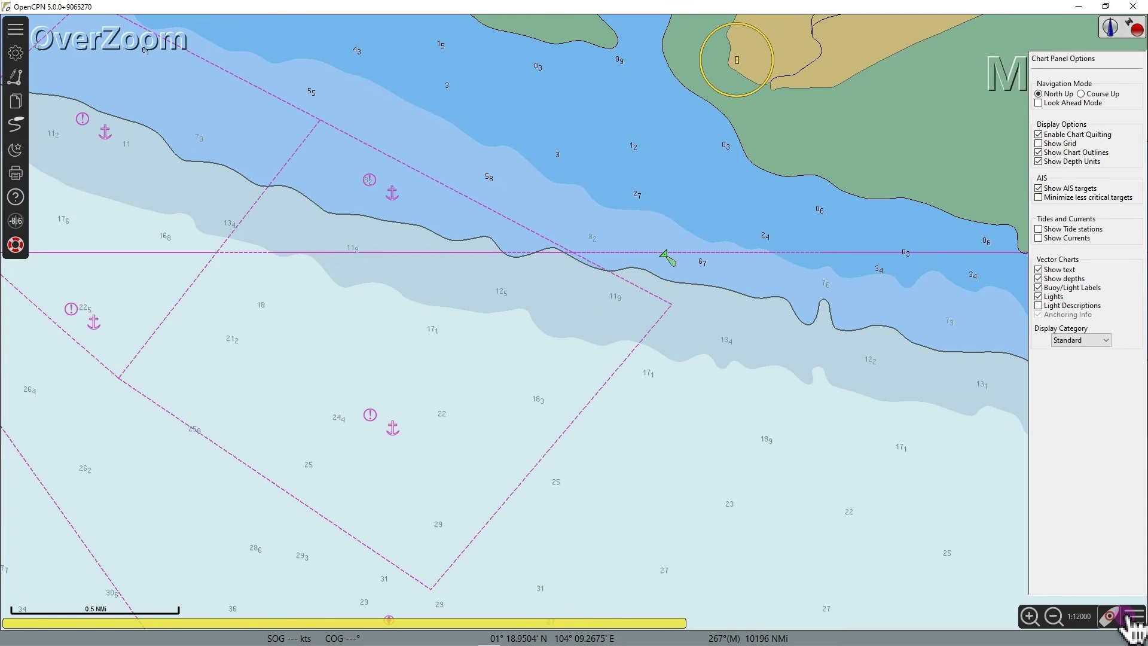
left_click(1072, 410)
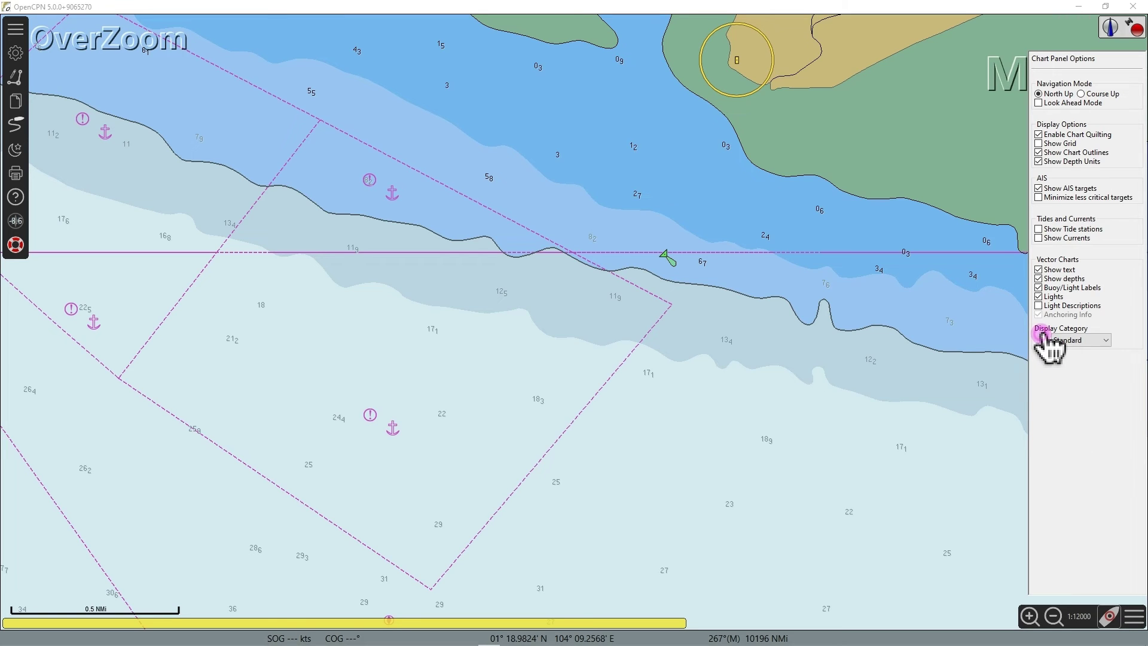
left_click(1105, 340)
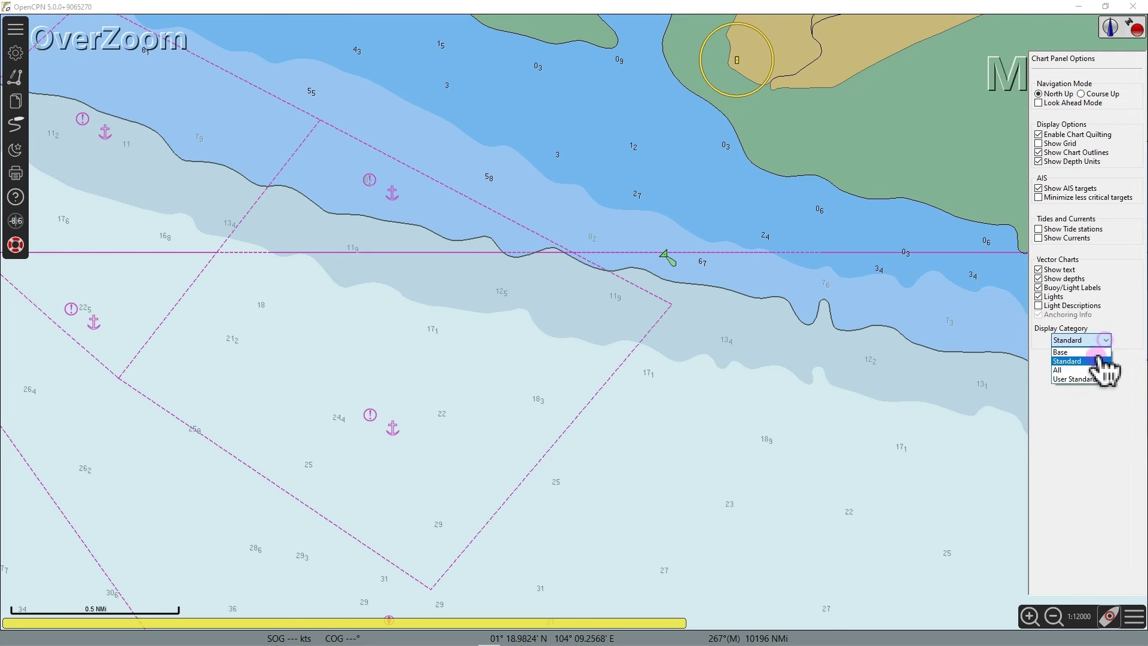
left_click(1080, 378)
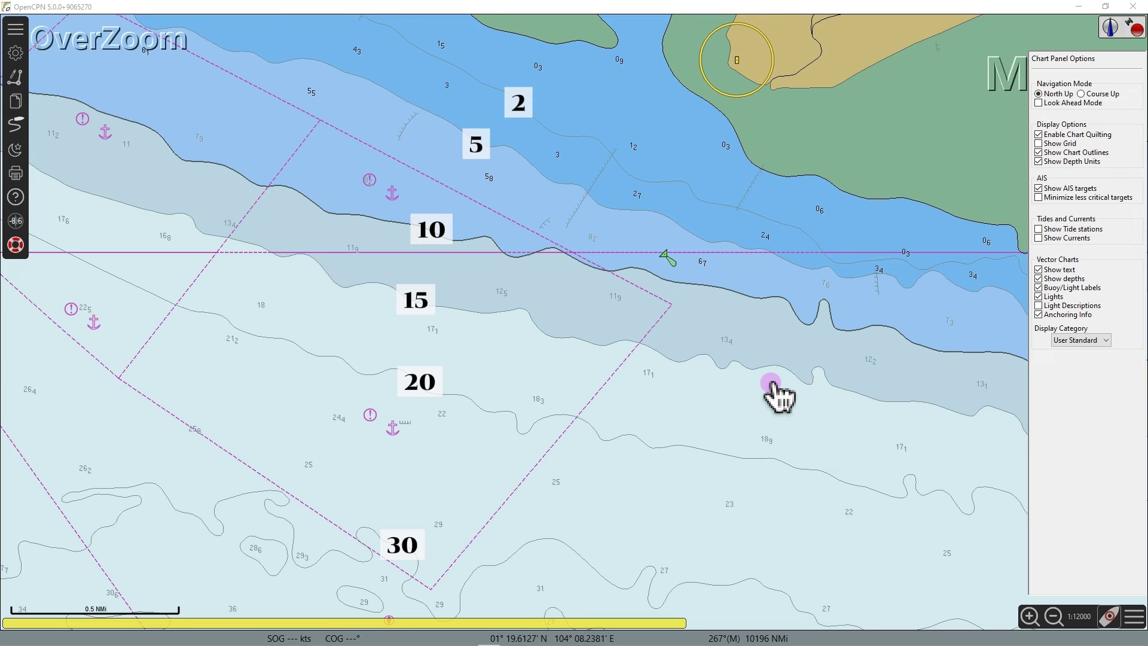
Return the chart display category to Standard and close the chart panel options
left_click(1105, 338)
left_click(1099, 361)
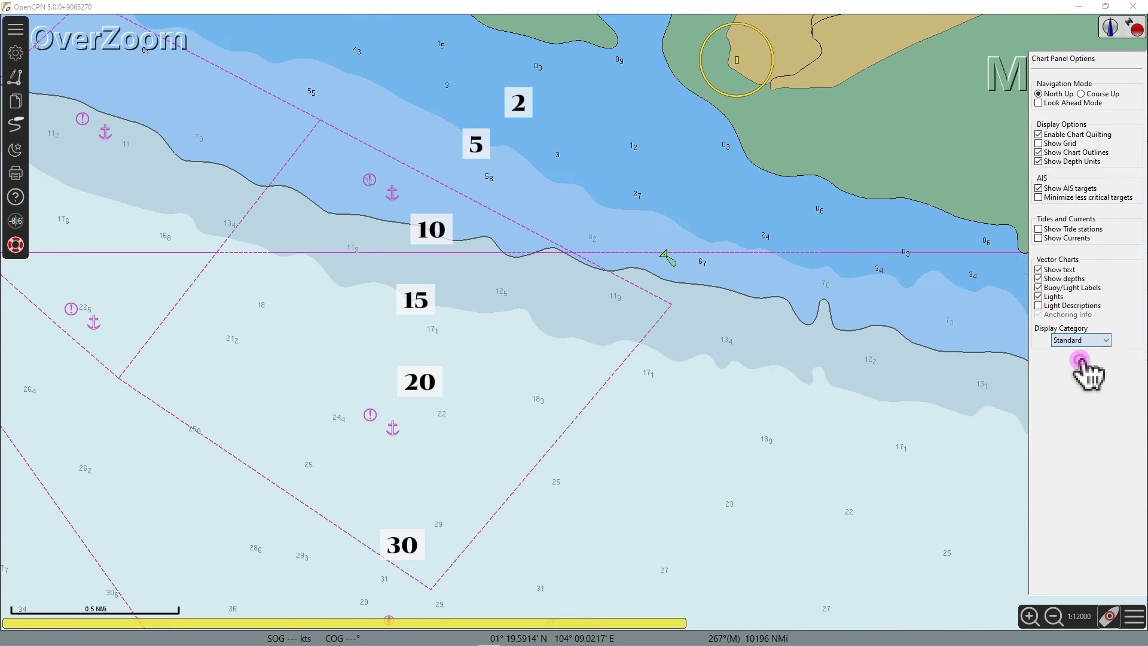
left_click(1133, 619)
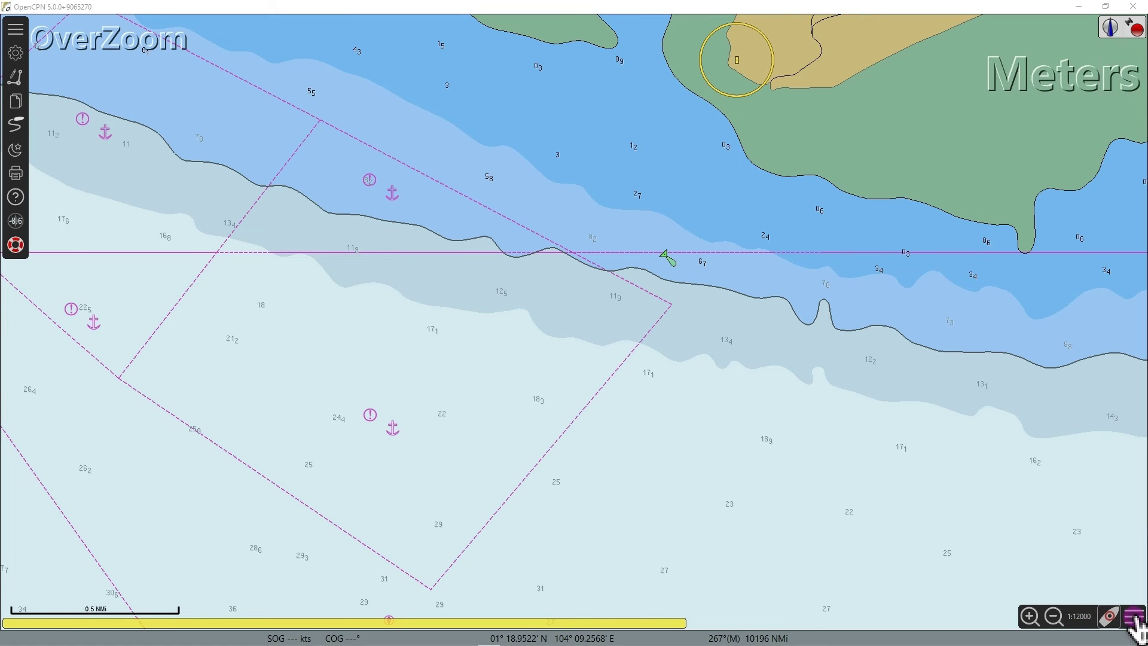
Reopen the vector chart display options and examine the safety depth setting against the charted contours
left_click(14, 54)
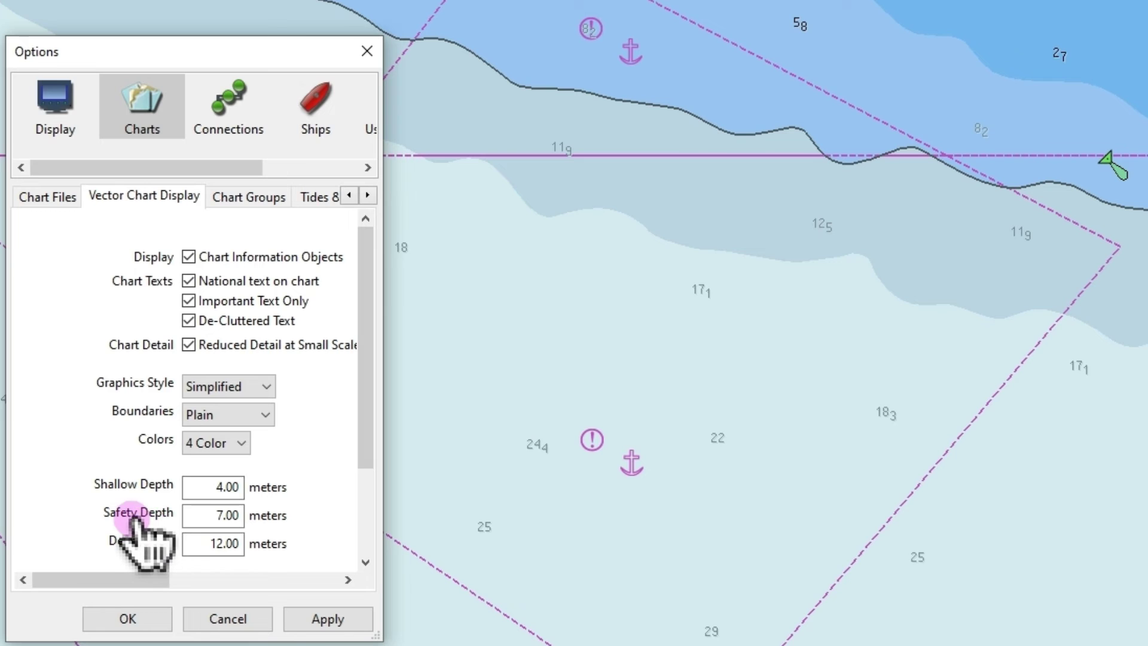
left_click(213, 515)
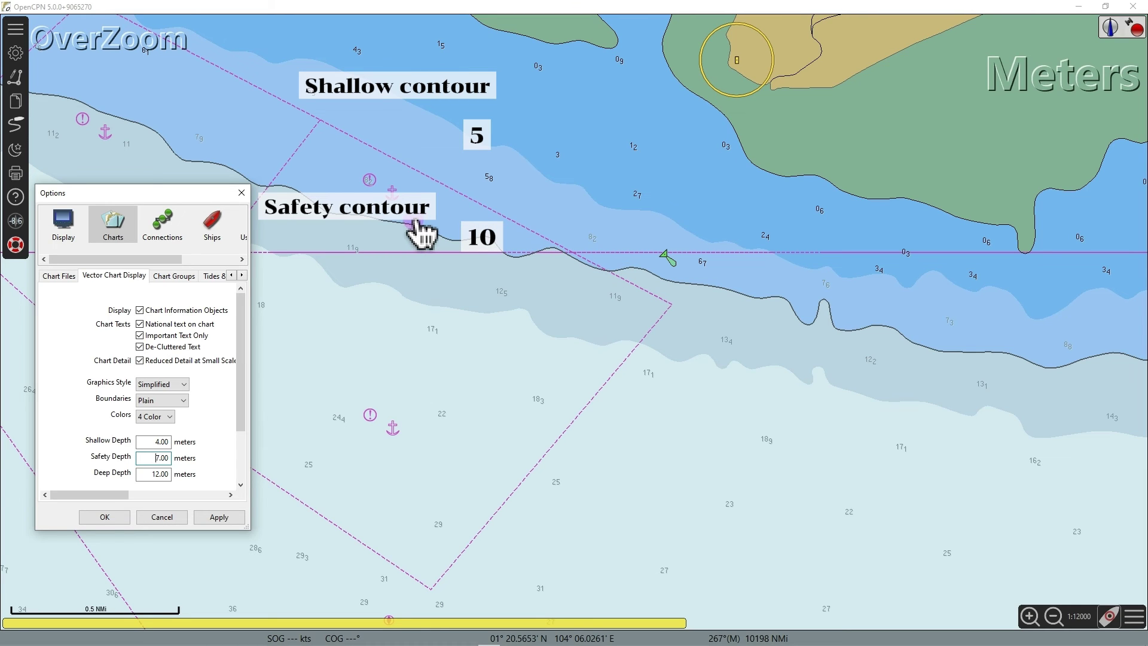
Annotate the shallow side of the safety contour with "NO GO AREA" and close the screen annotation tool
key("ctrl+shift+1")
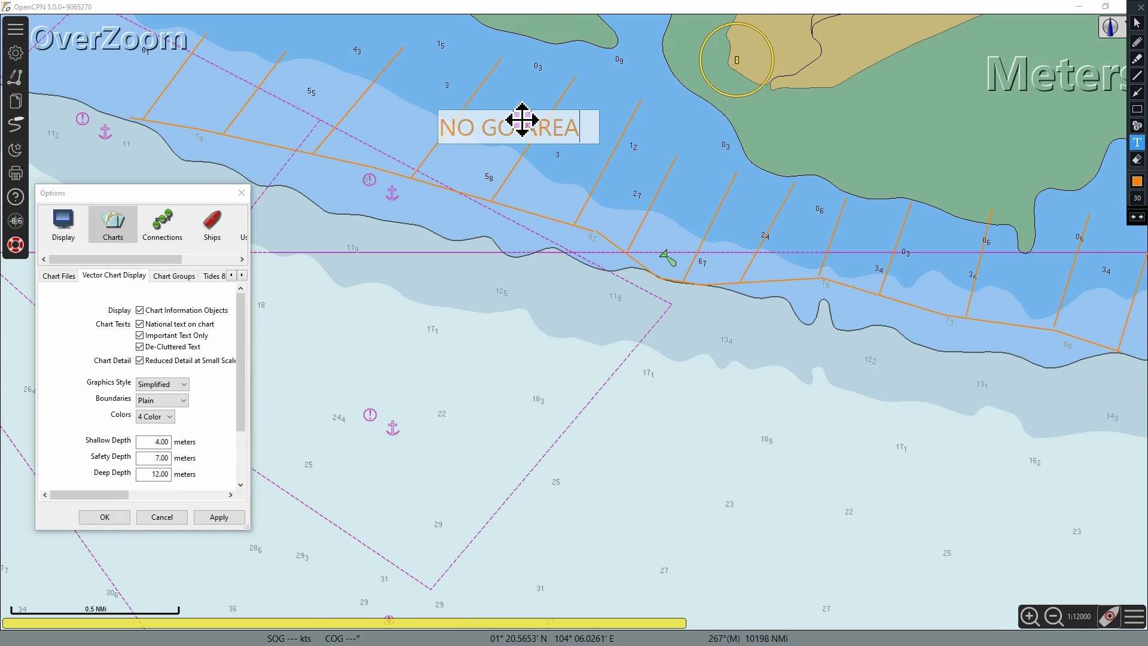
left_click(756, 215)
type("NO GO AREA")
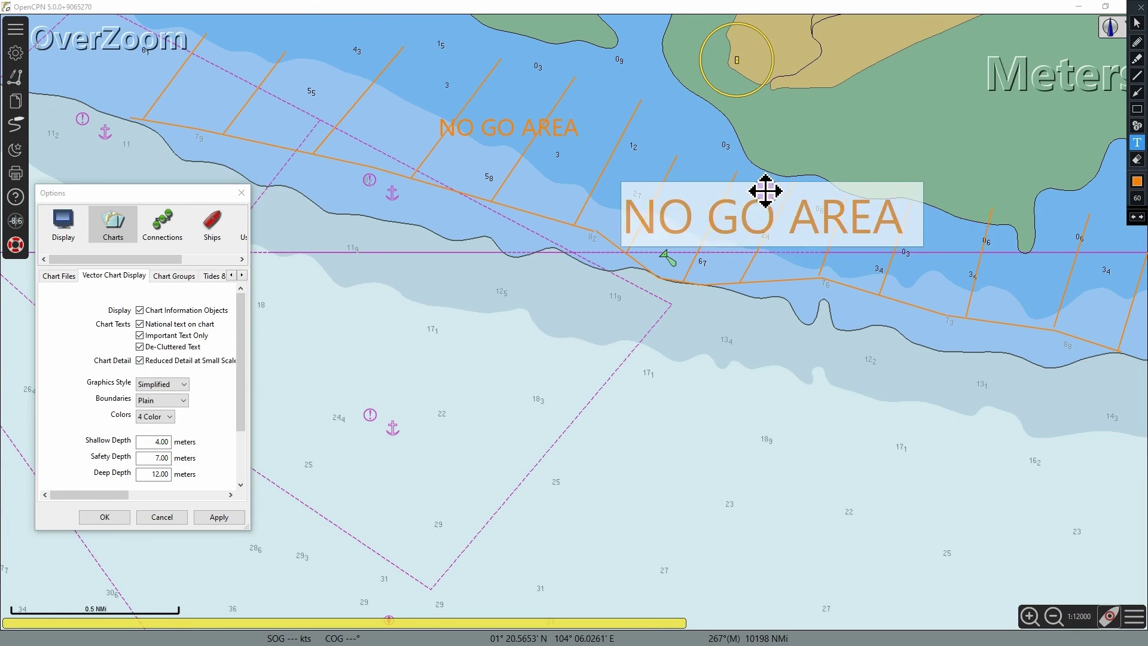
left_click_drag(764, 192, 809, 203)
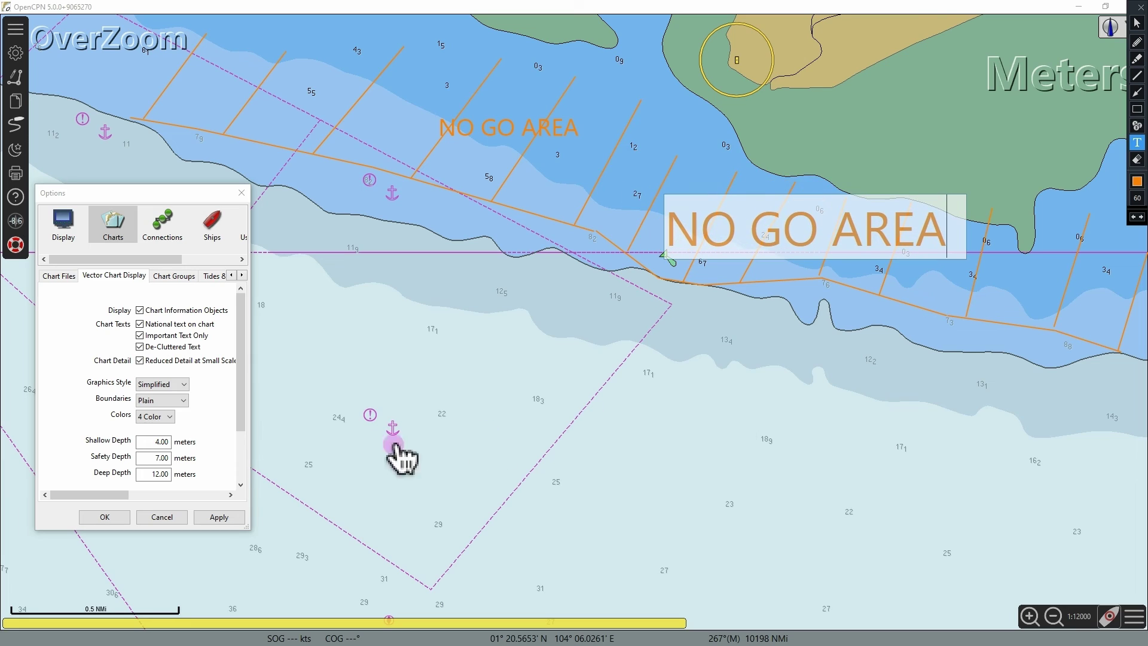
left_click(159, 485)
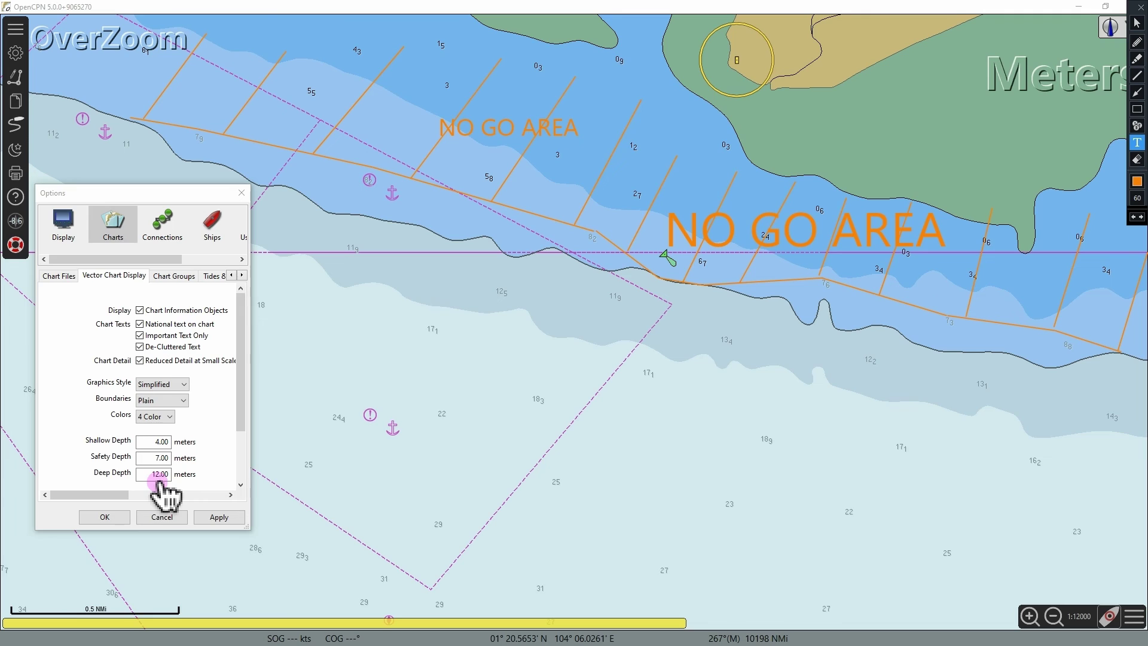
left_click(475, 297)
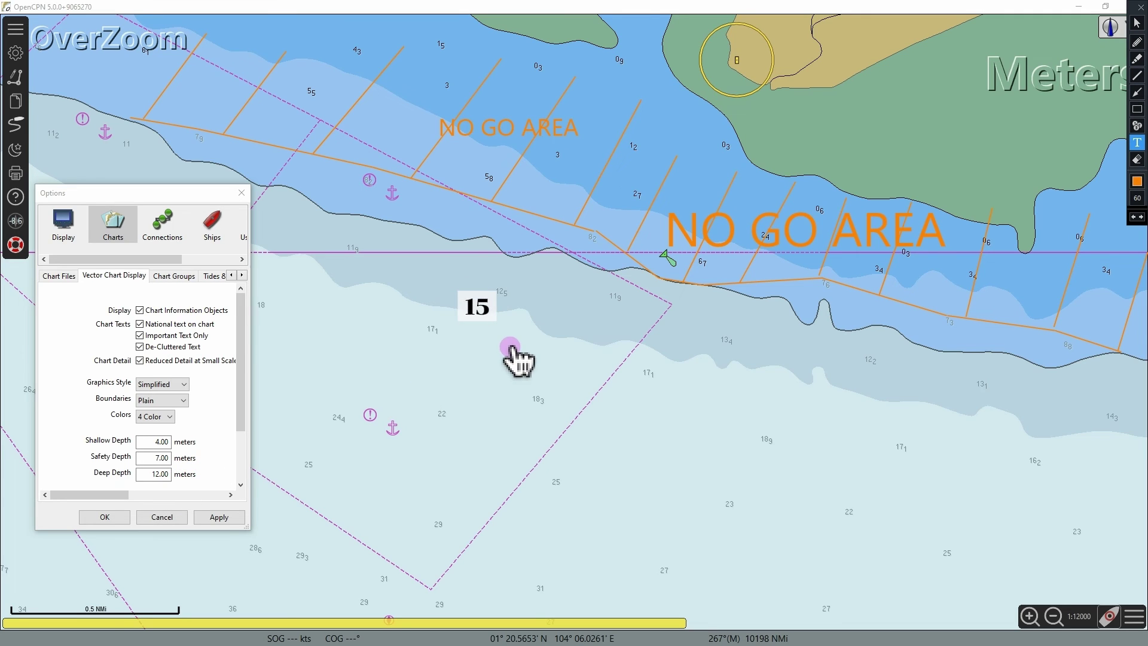
left_click(1136, 8)
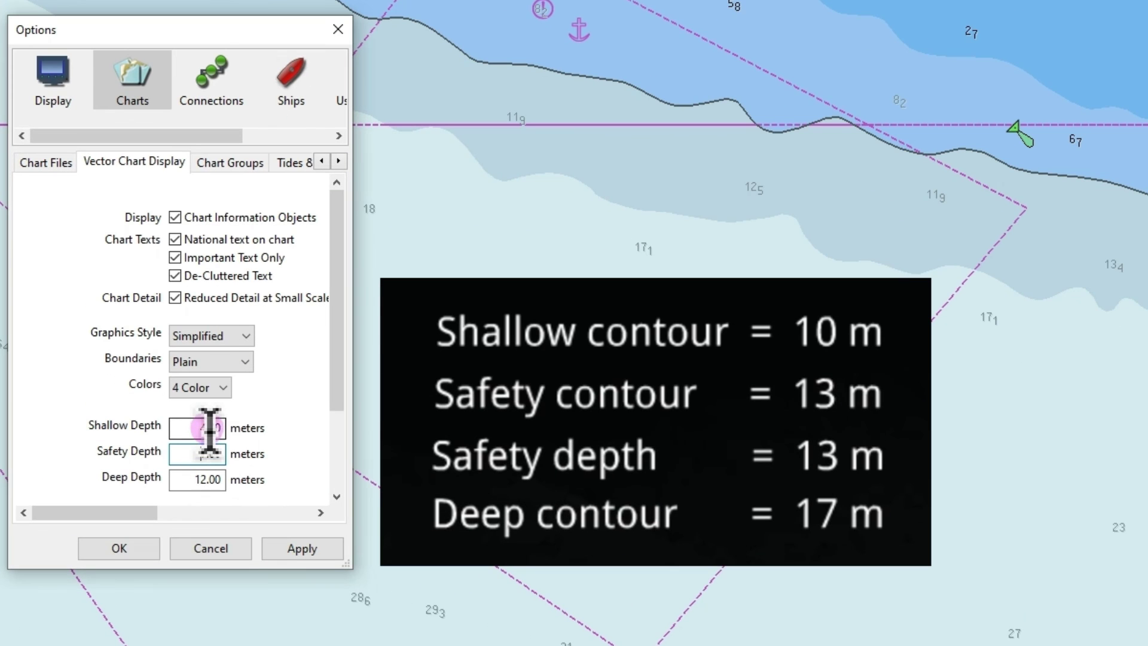
Set the shallow depth to 10 m, safety depth to 13 m and deep depth to 17 m, and apply them to the chart
left_click(205, 427)
key("BackSpace")
type("10.00")
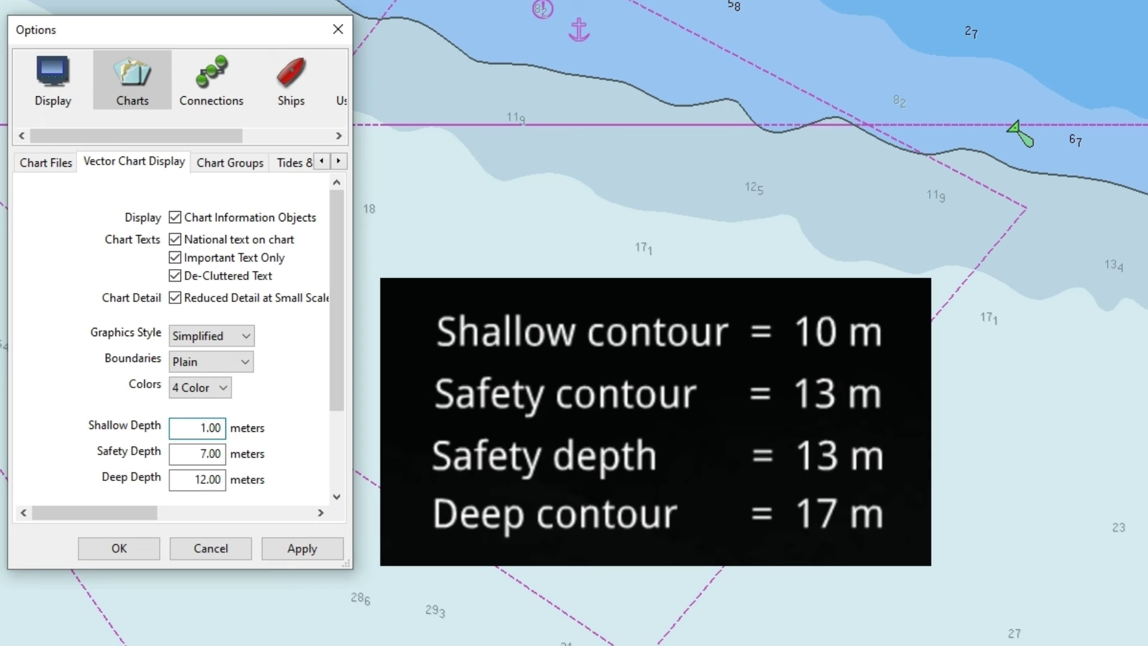
left_click(206, 453)
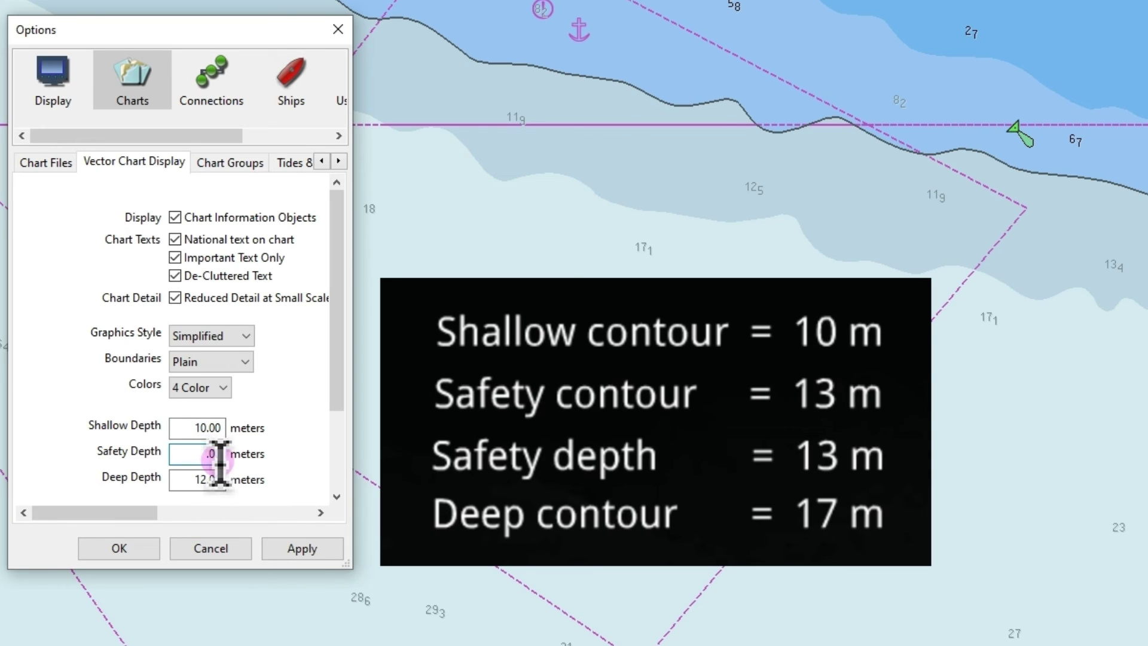
type("13")
left_click(205, 479)
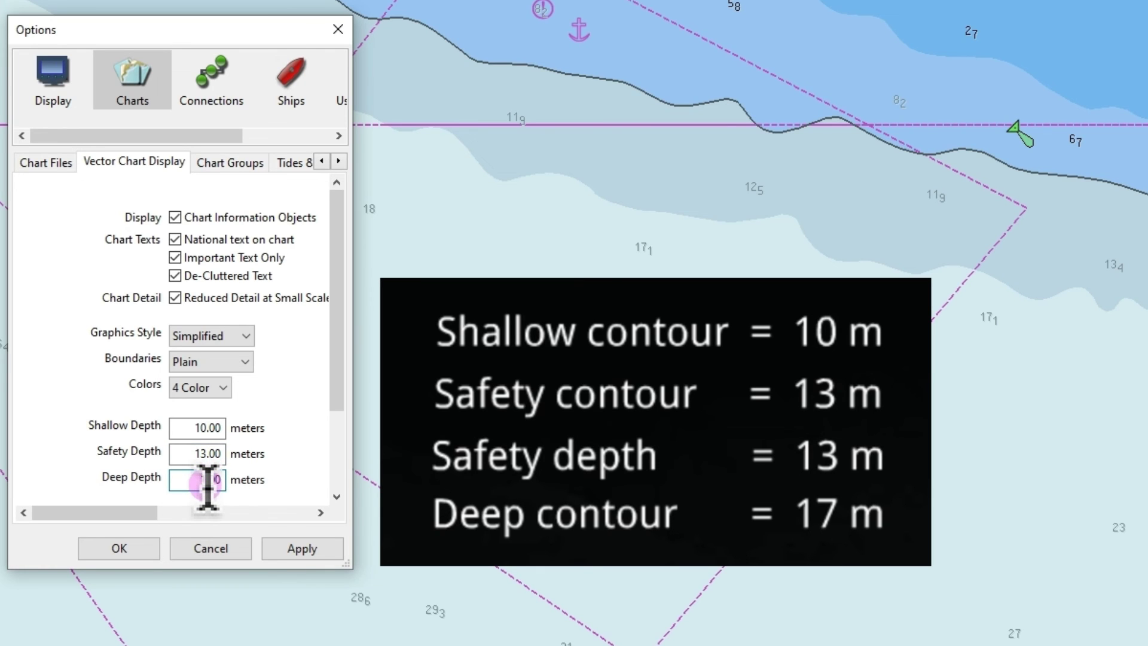
left_click(328, 554)
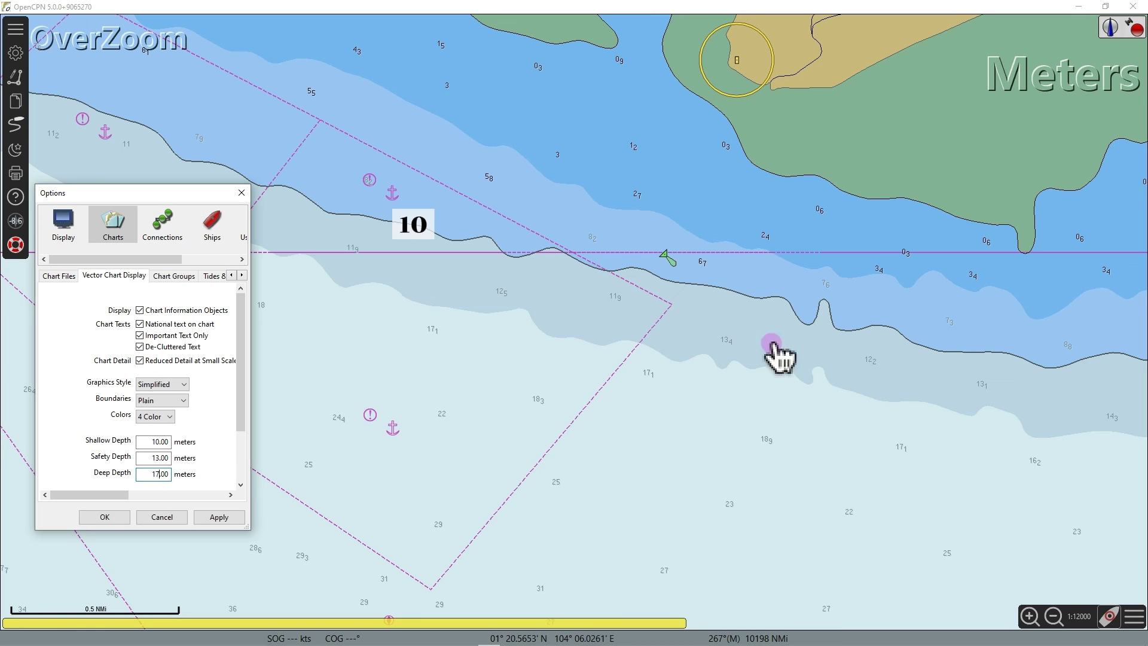
left_click(240, 517)
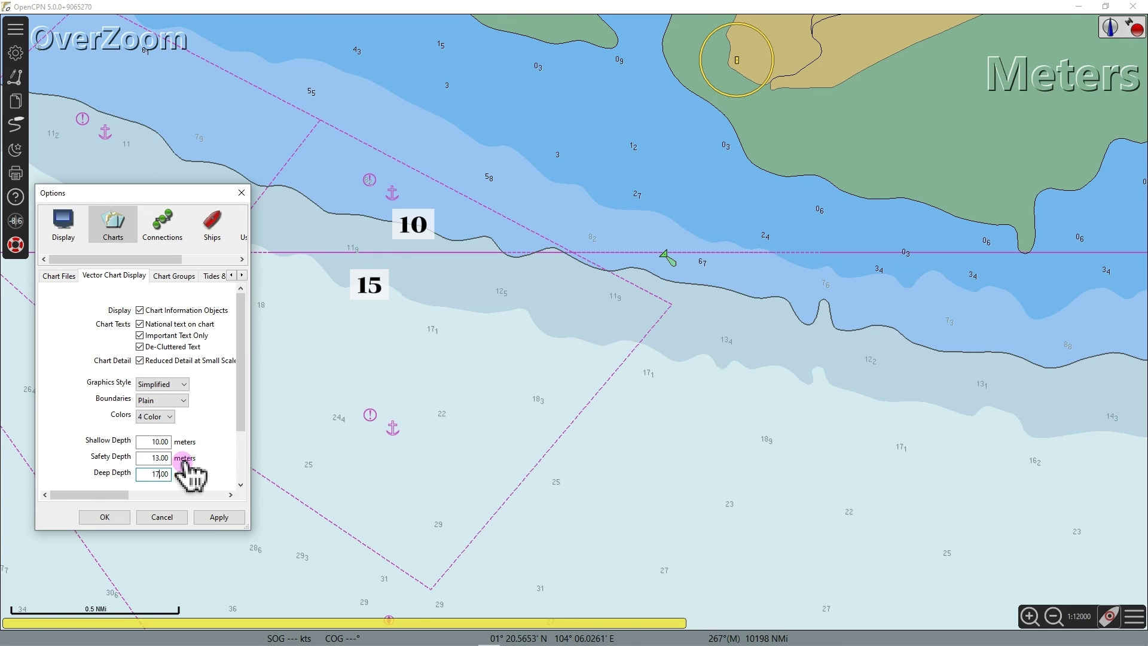
left_click(204, 518)
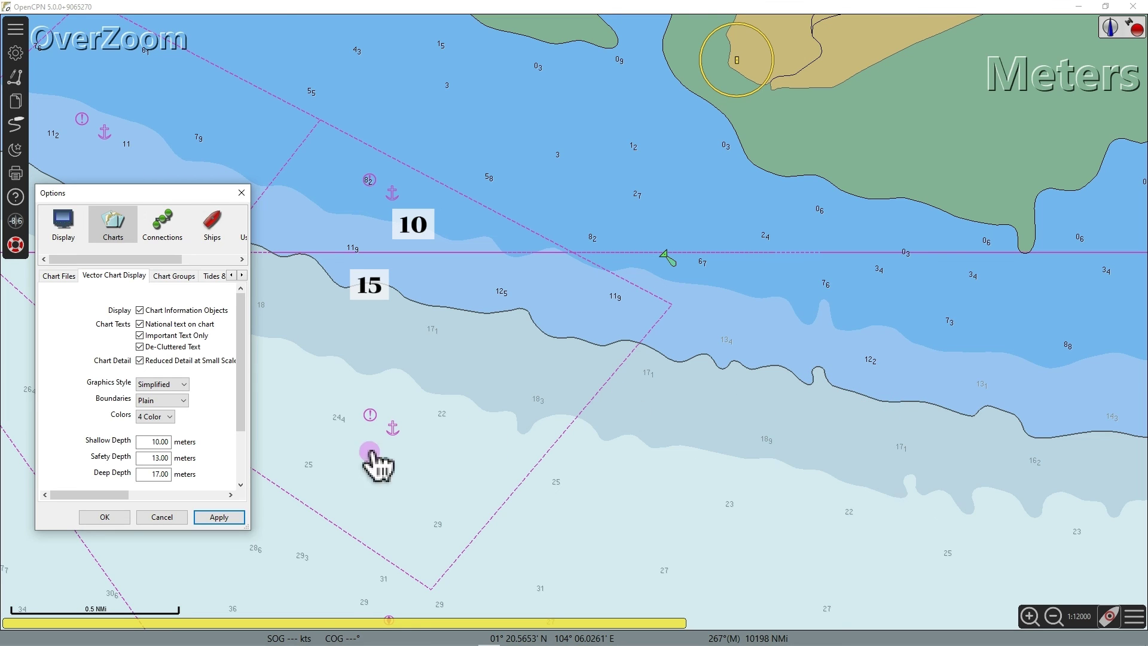
Change the chart's depth shading to 2 Color and apply it
left_click(172, 417)
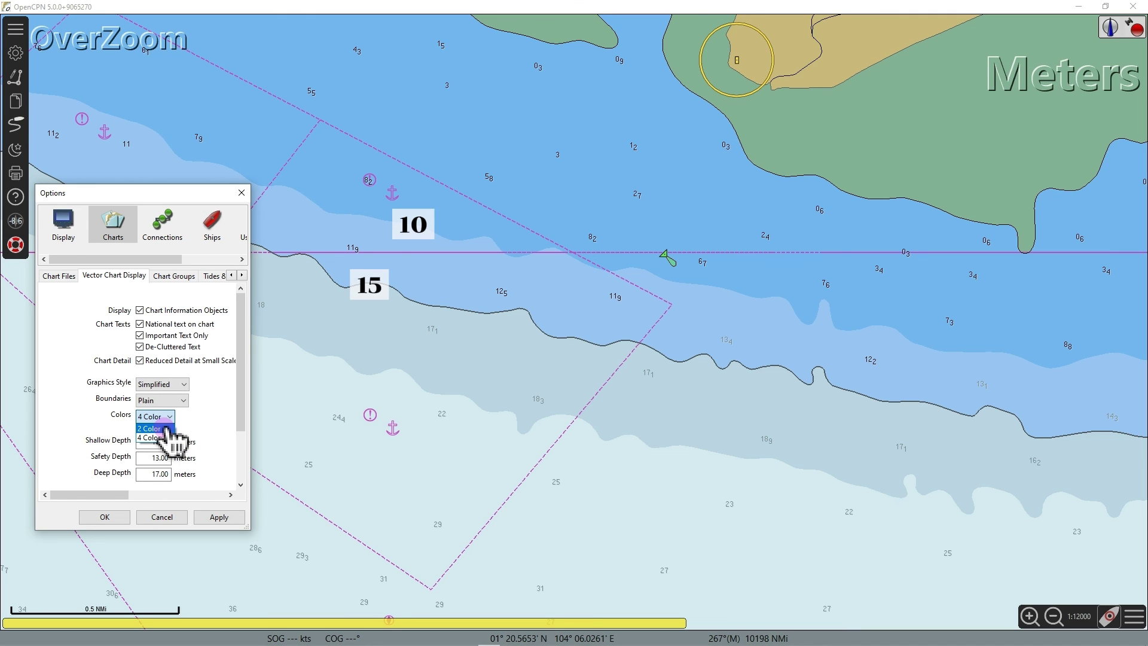
left_click(168, 429)
left_click(218, 517)
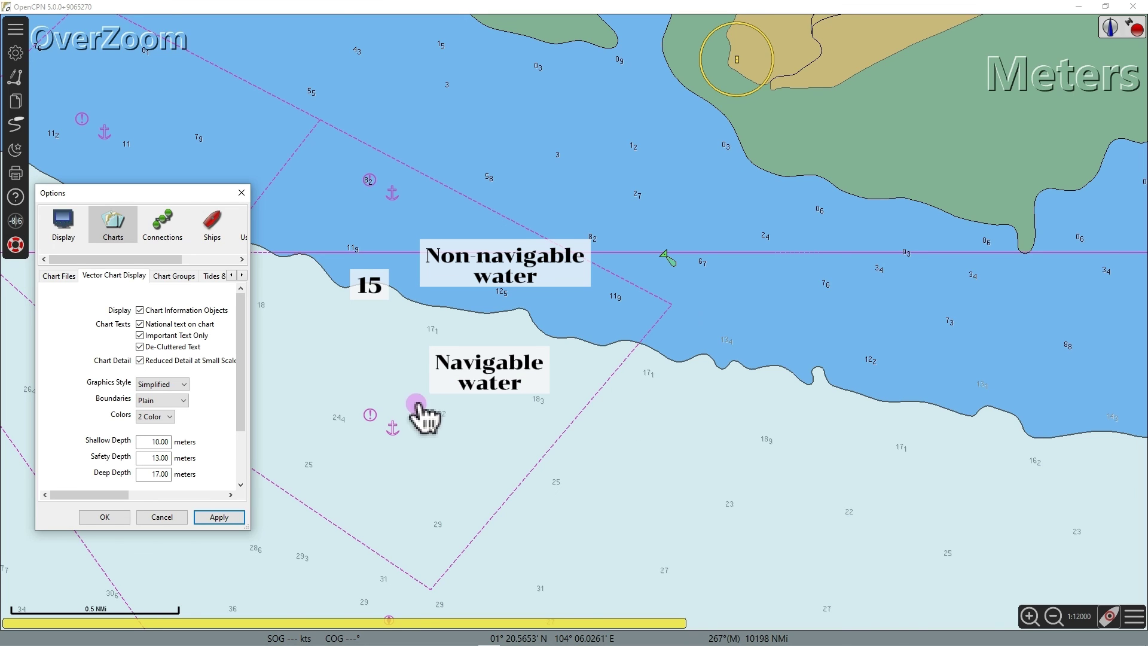
Return the depth shading to 4 Color, apply it and close the options
left_click(161, 416)
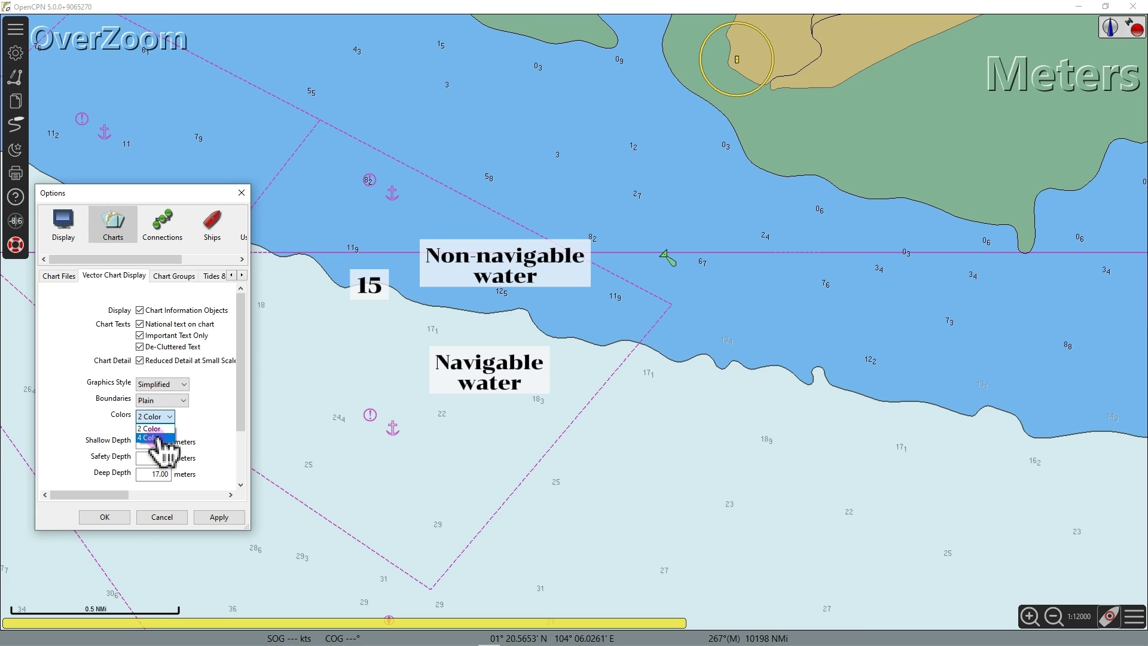
left_click(166, 445)
left_click(242, 514)
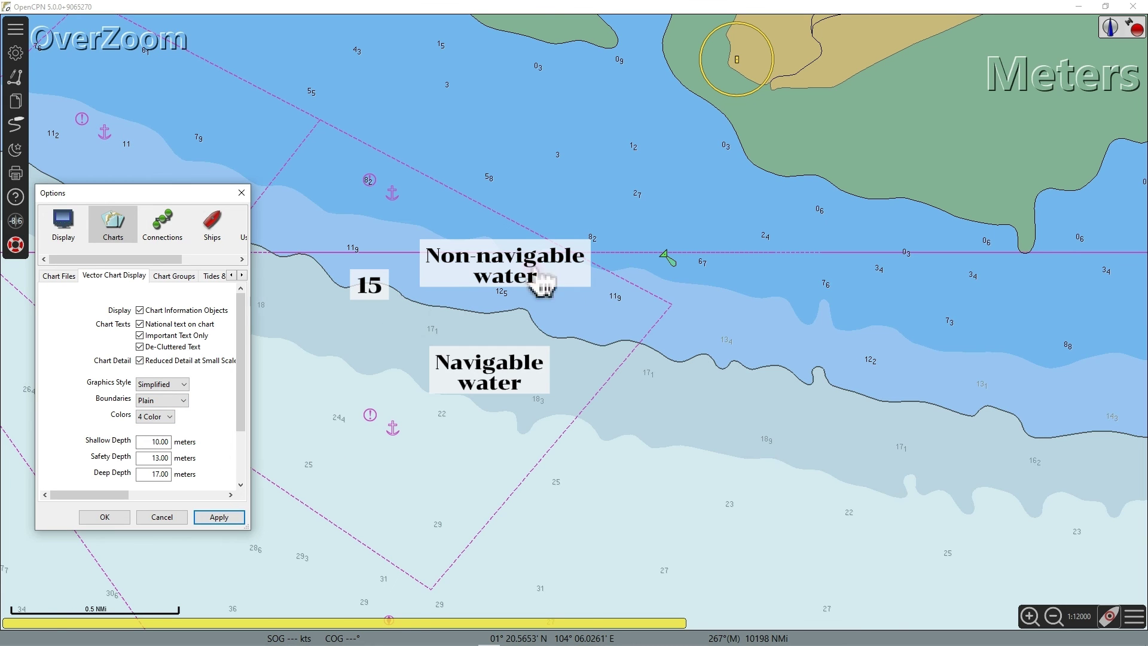
left_click(241, 192)
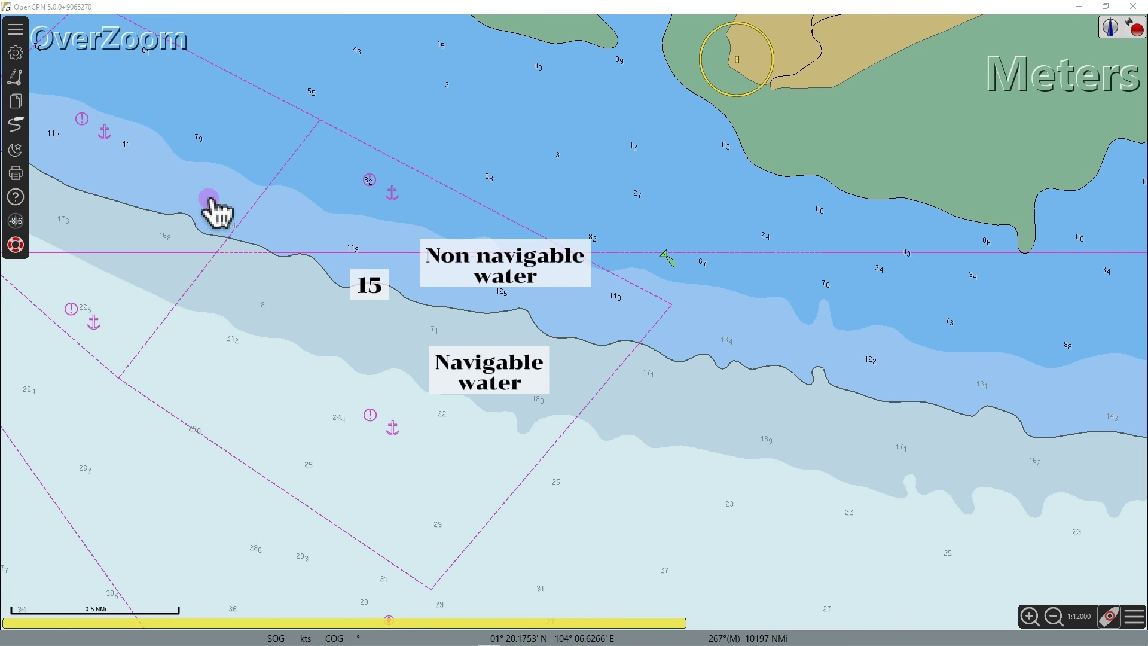
Apply 2 Color depth shading while viewing the chart in the dark color scheme, and return the display to the day scheme
left_click(15, 149)
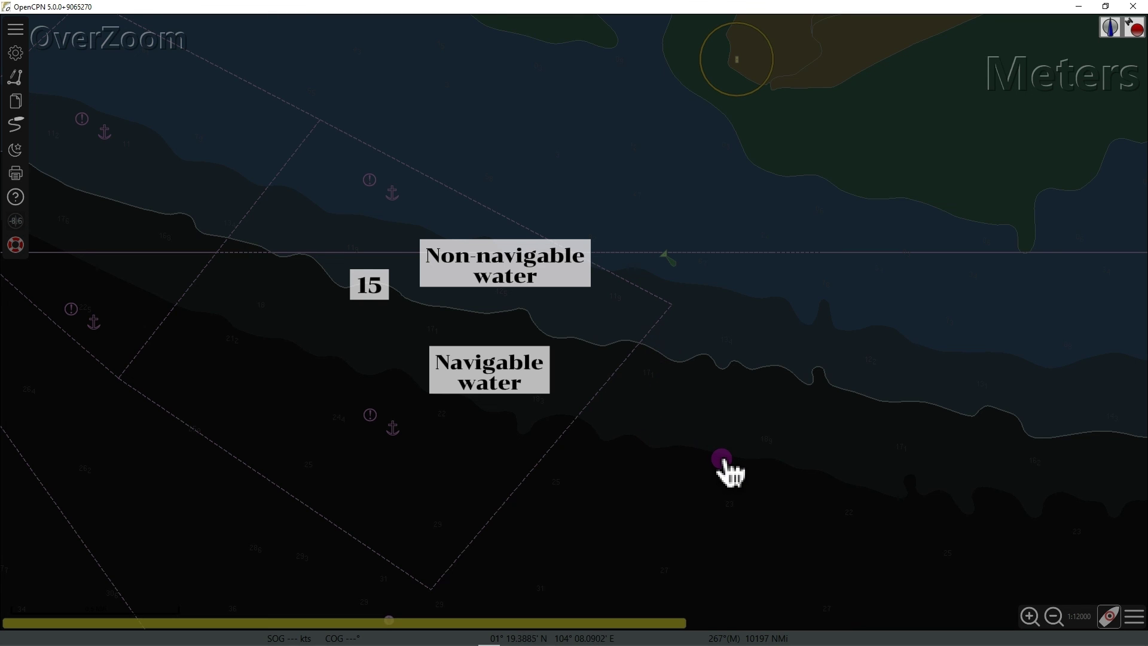
left_click(16, 52)
left_click(162, 238)
left_click(192, 381)
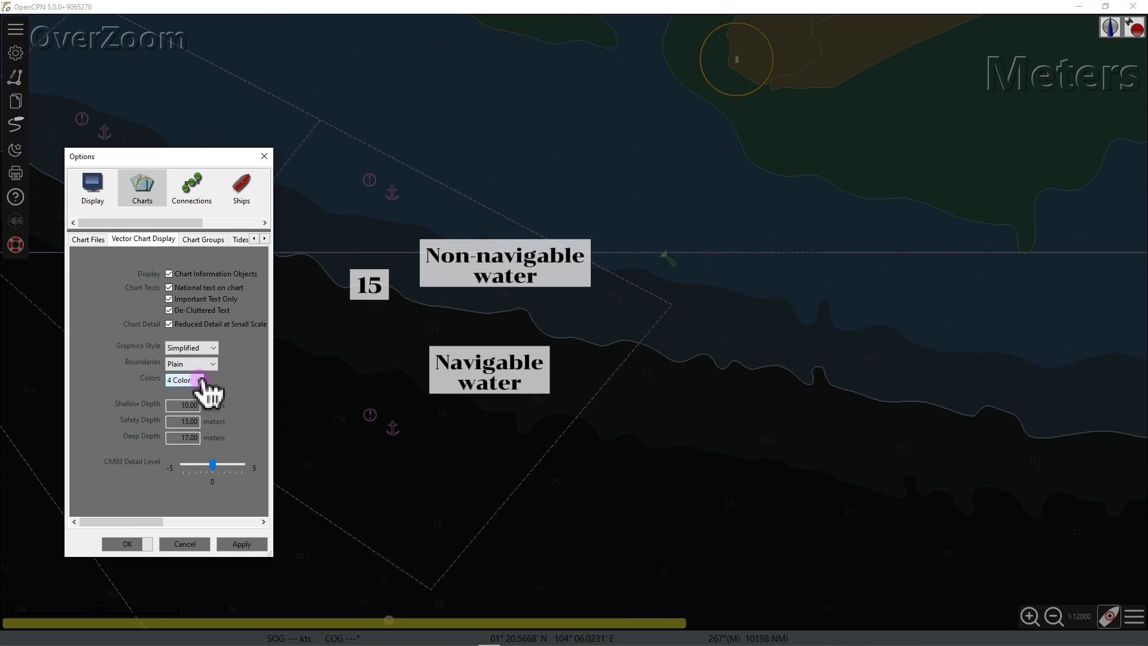
left_click(192, 395)
left_click(254, 541)
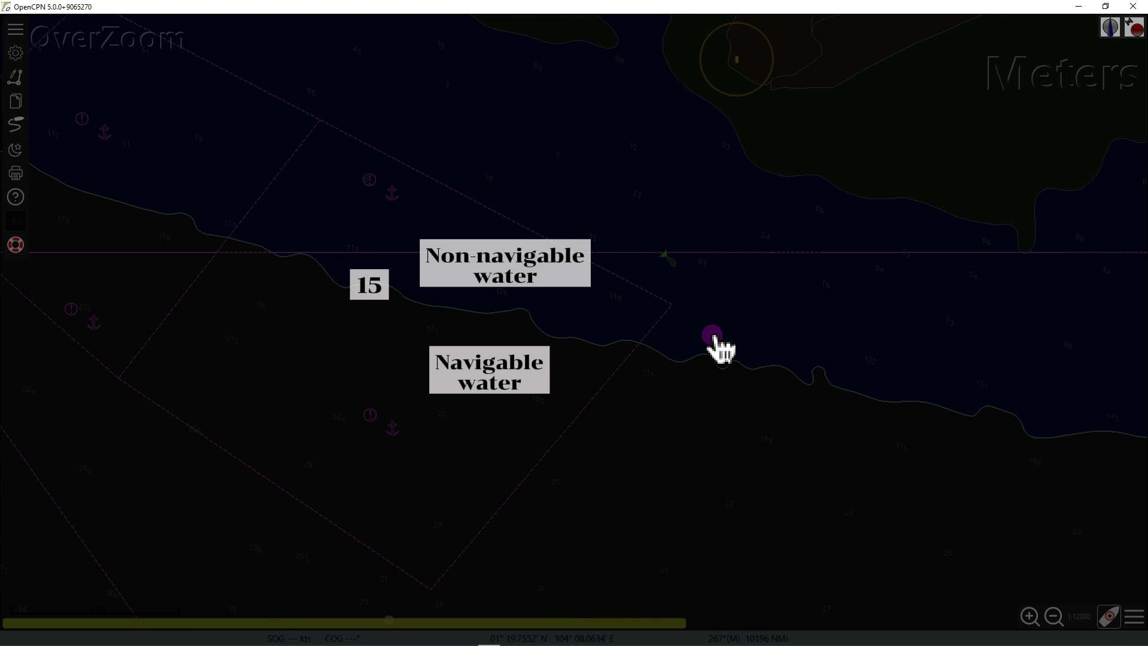
left_click(16, 149)
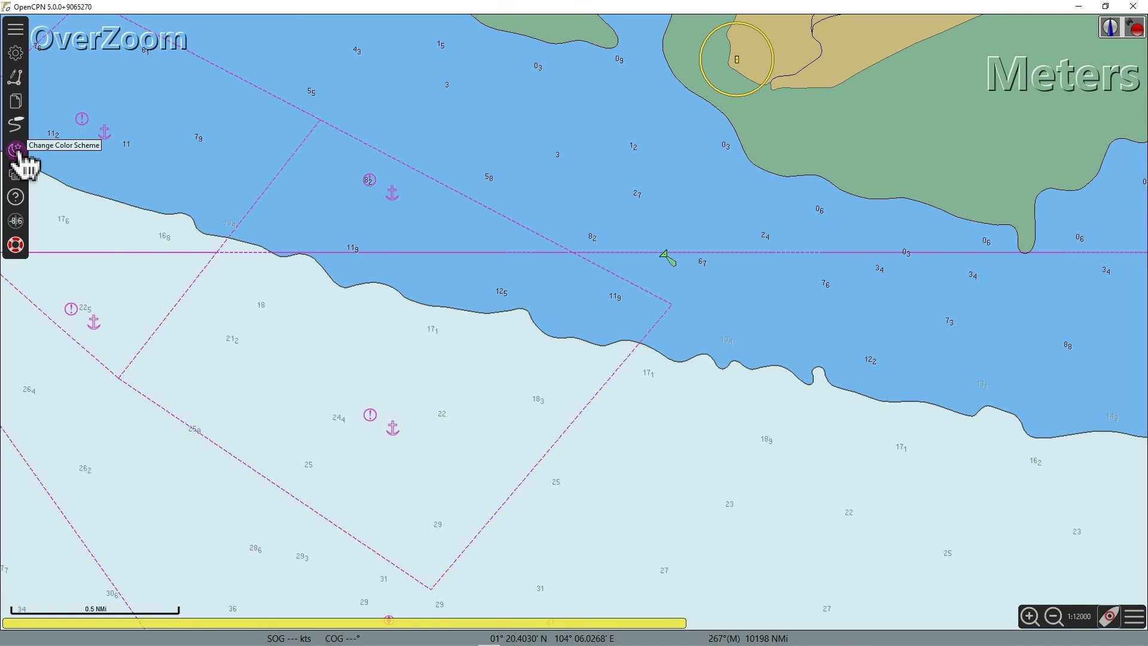